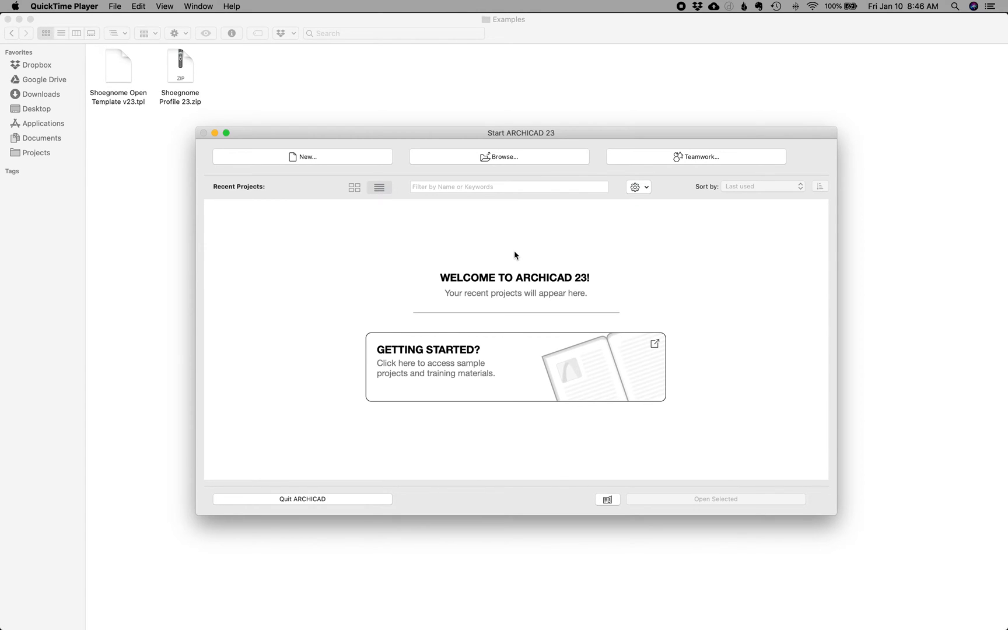
Switch to the Examples folder in Finder, extract Shoegnome Profile 23.zip, and place the extracted folder beside the archive.
click(398, 60)
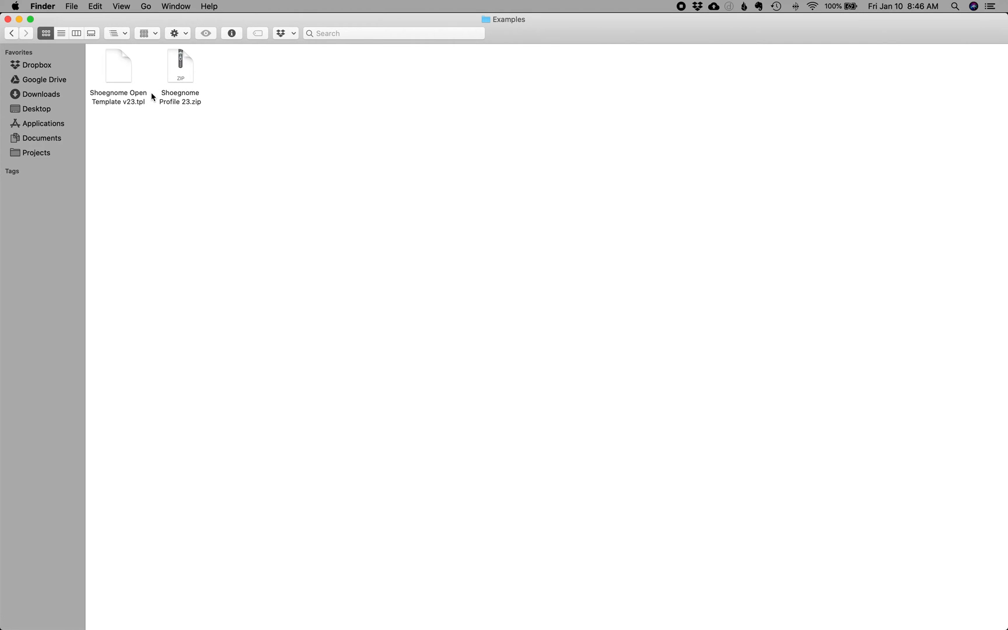
double_click(182, 78)
drag(251, 103, 241, 76)
click(244, 123)
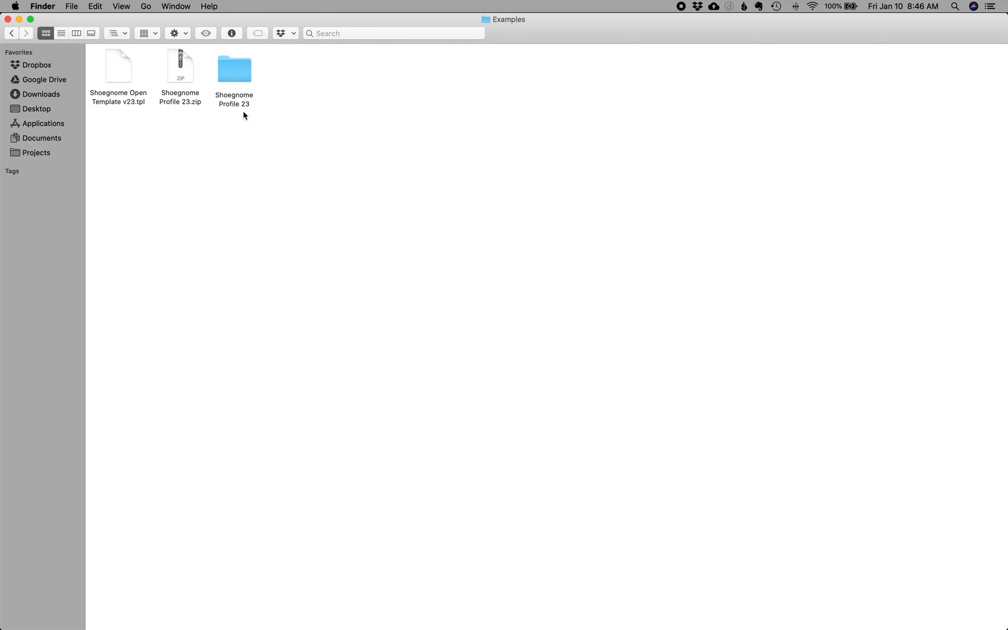
Switch to ARCHICAD 23 and start setting up a new project.
mouse_move(476, 625)
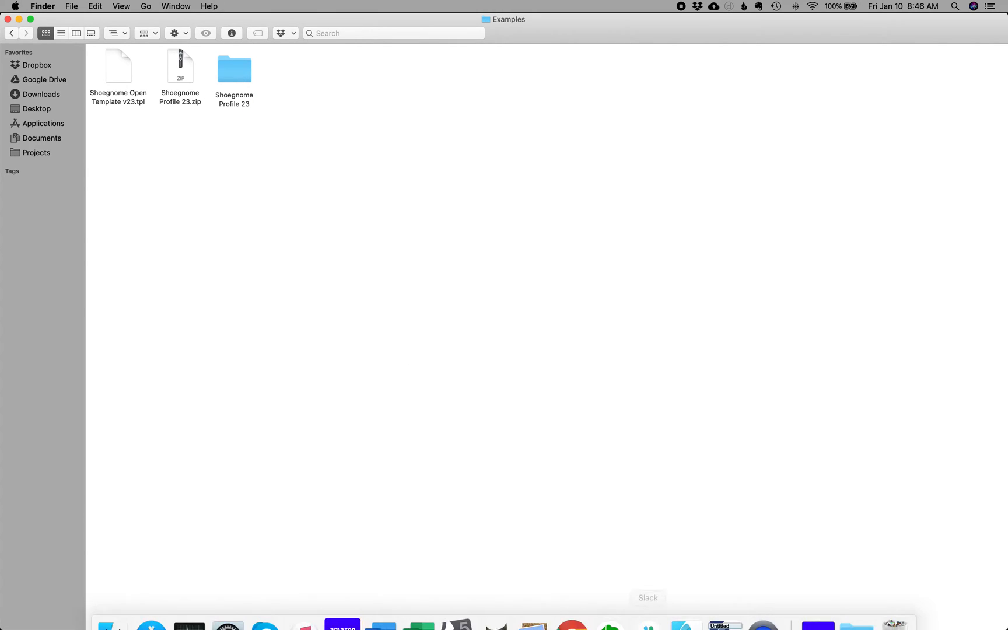
click(733, 614)
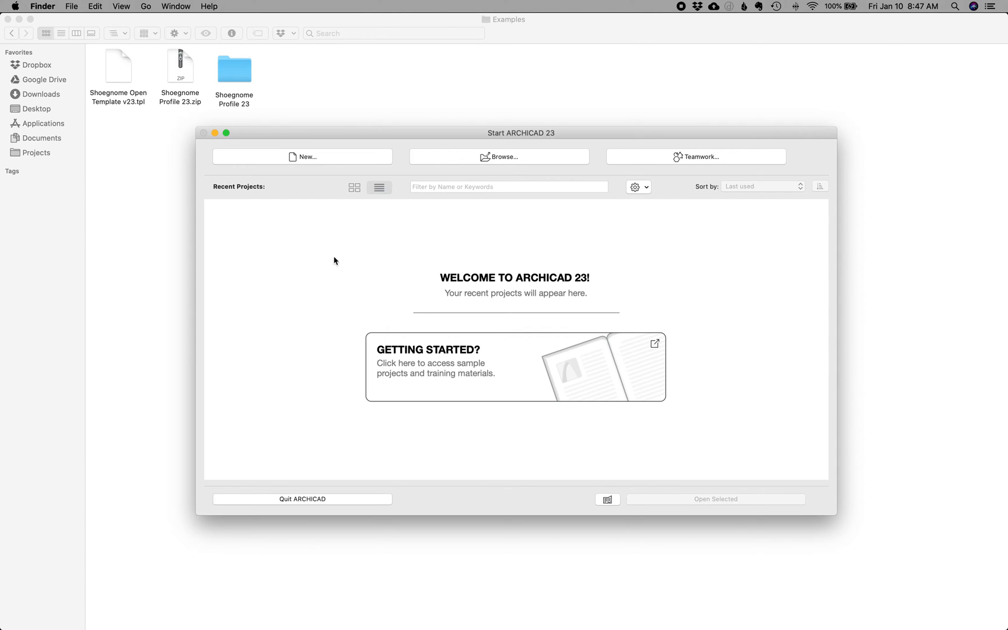
click(349, 158)
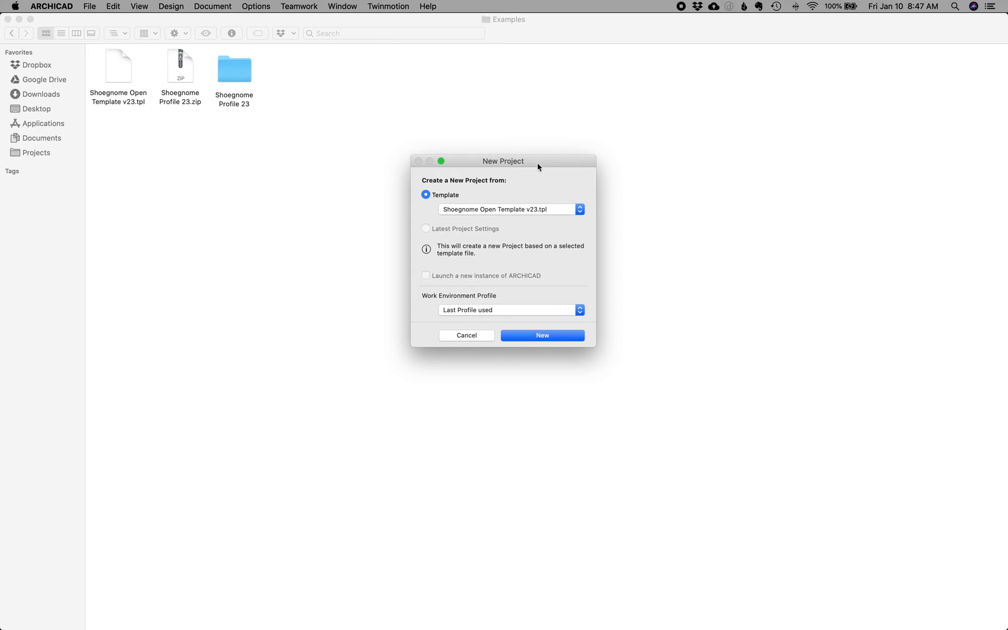
click(97, 7)
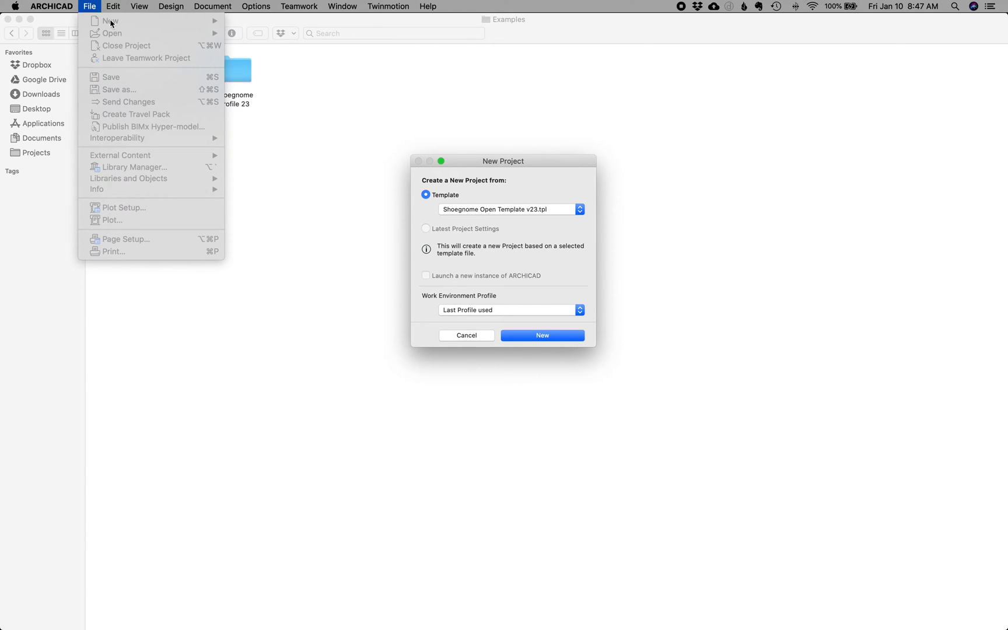
click(516, 156)
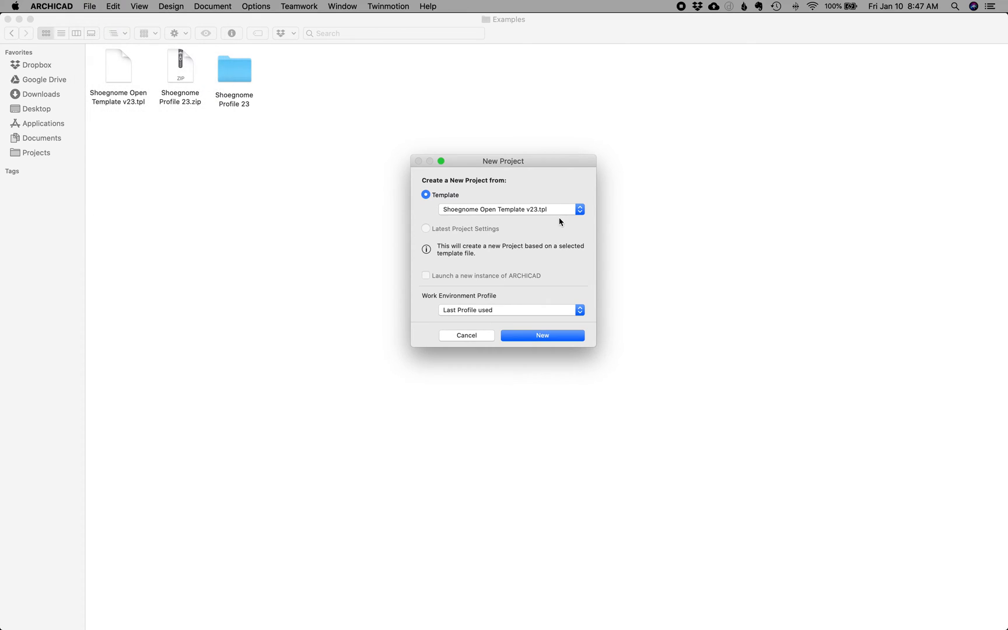
Browse to the Examples folder on the Desktop and choose Shoegnome Open Template v23.tpl as the new project's template.
click(485, 211)
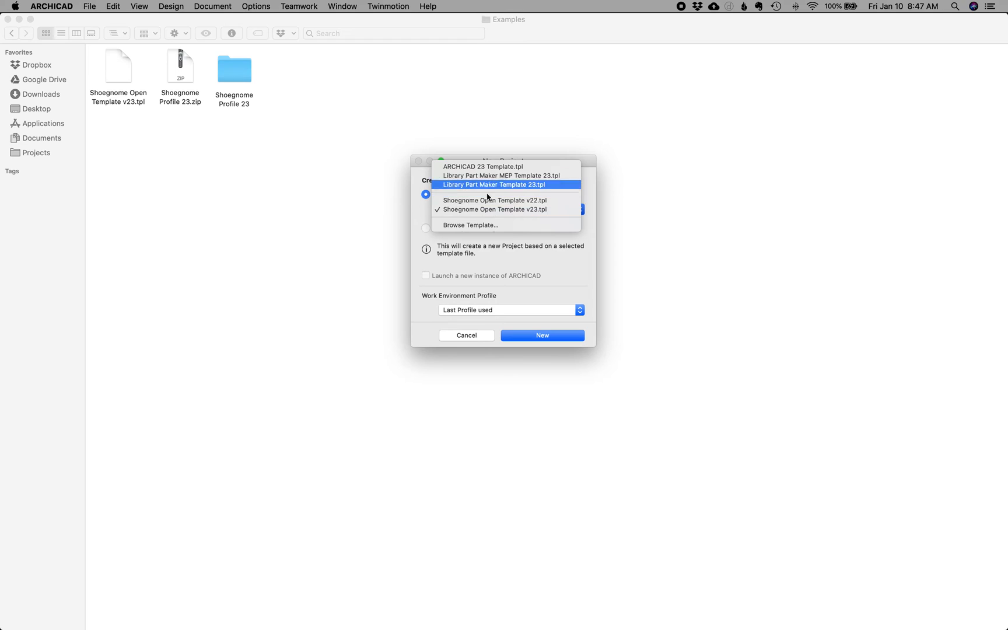
click(494, 225)
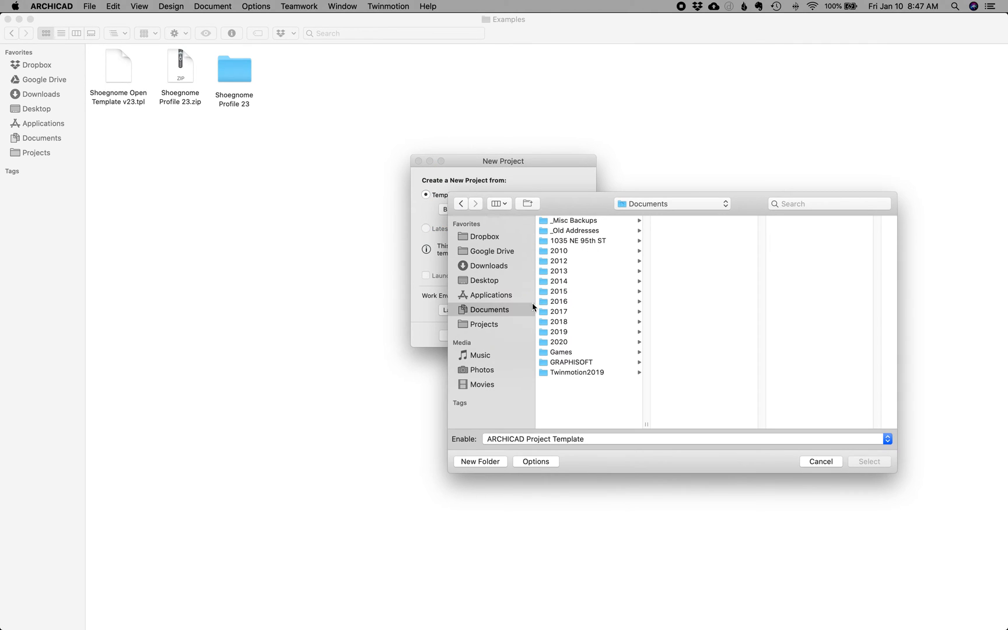
click(489, 280)
click(588, 250)
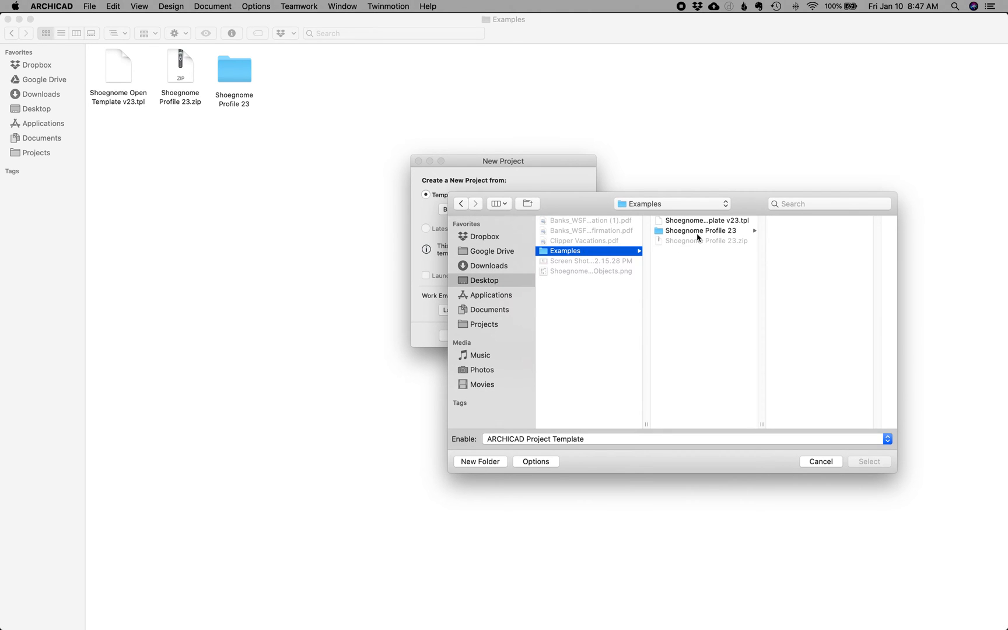
click(728, 221)
drag(742, 196, 549, 168)
click(641, 434)
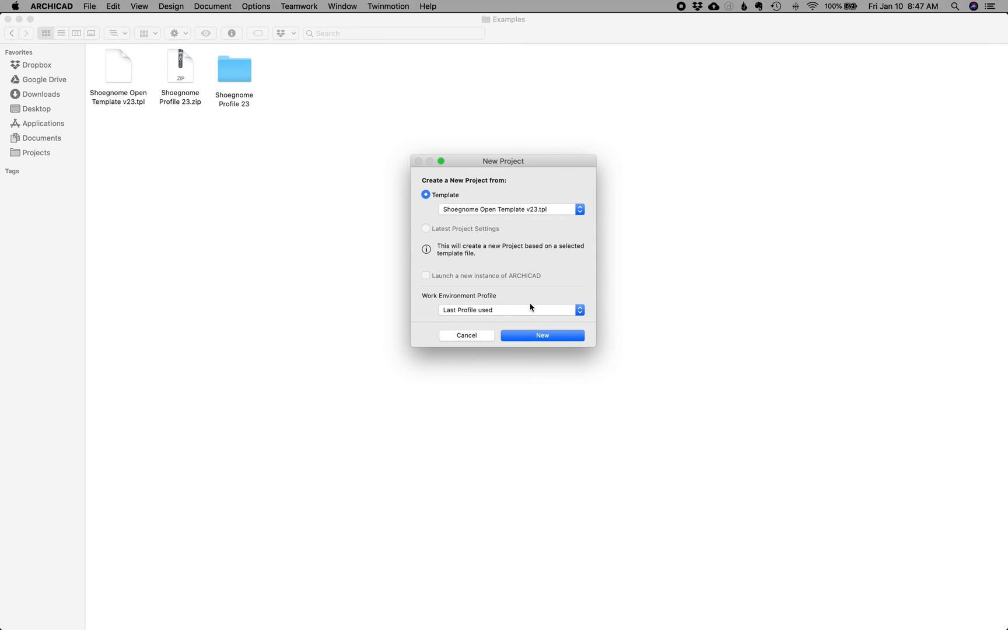
Set the work environment profile to Default Profile and create the new project from the selected template.
click(494, 210)
click(494, 210)
click(481, 309)
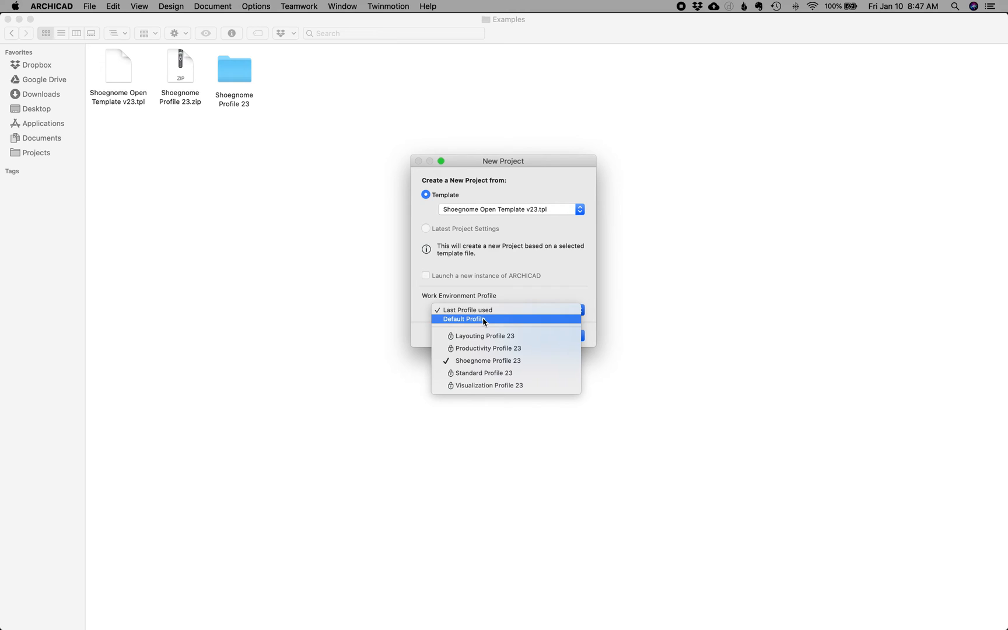
click(483, 320)
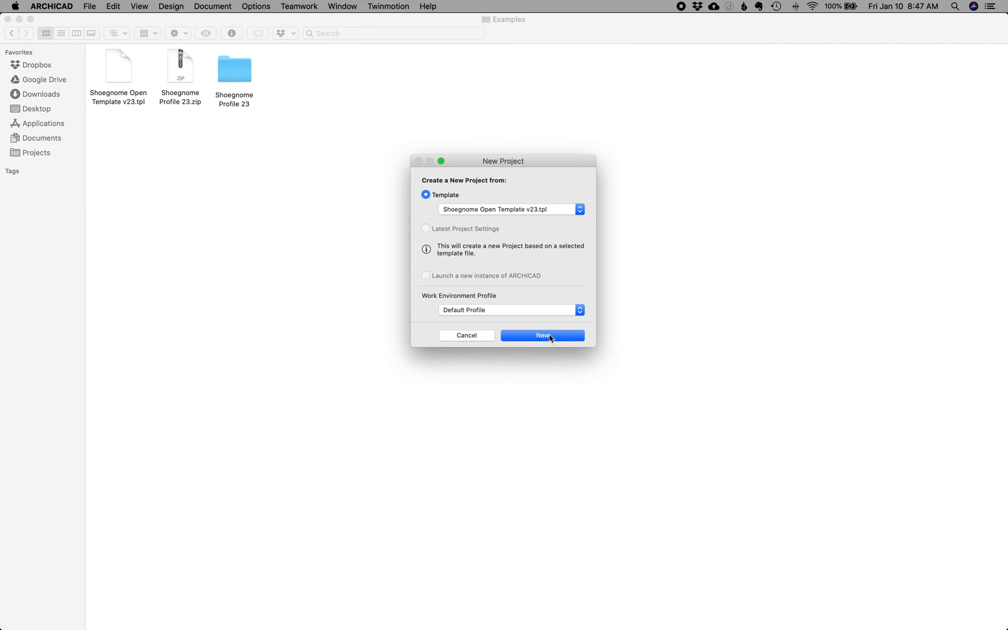
click(548, 335)
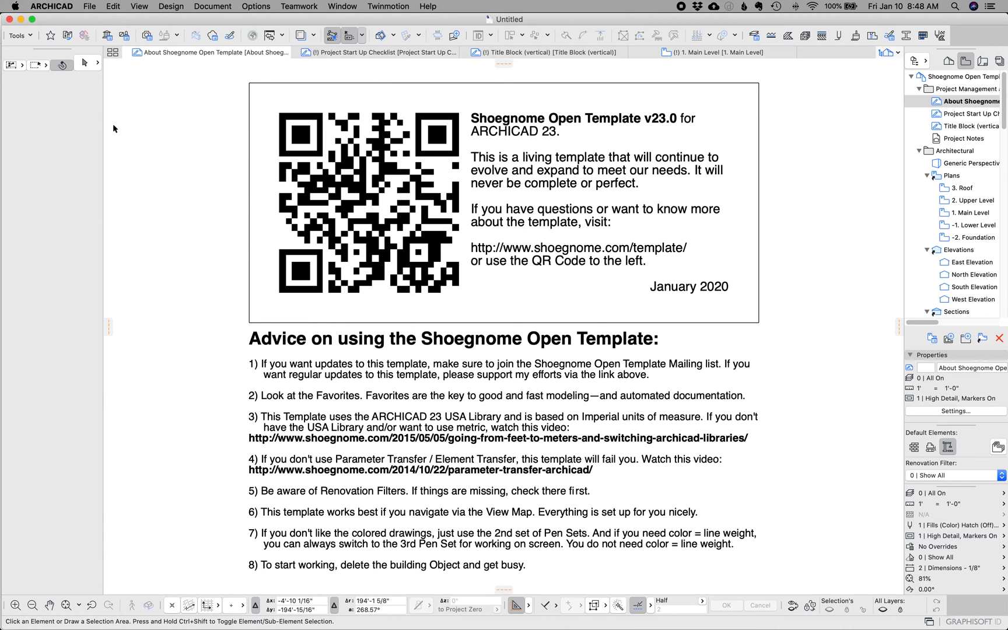
click(89, 6)
mouse_move(108, 22)
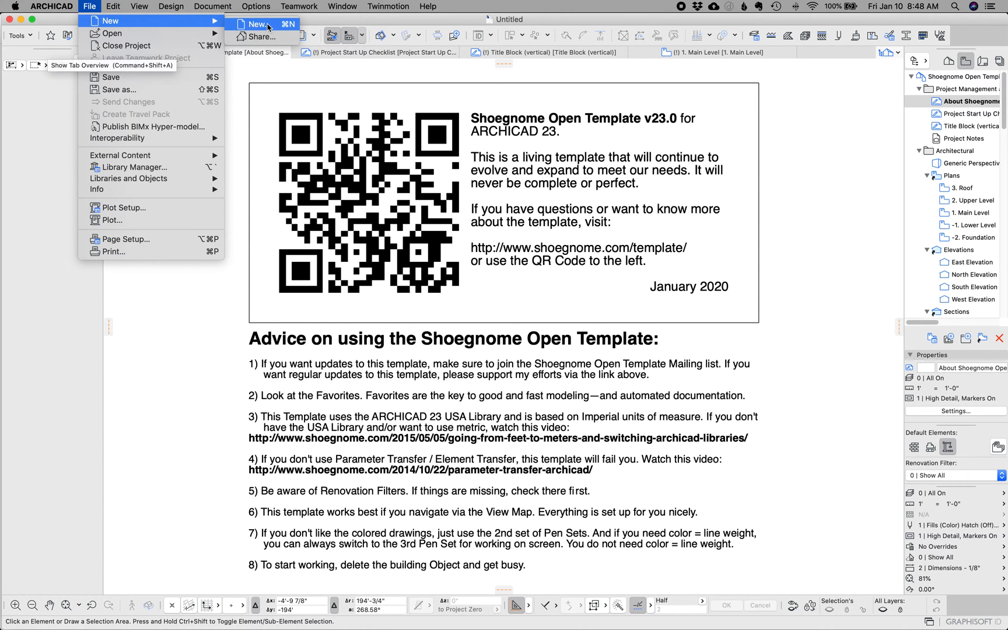
click(563, 73)
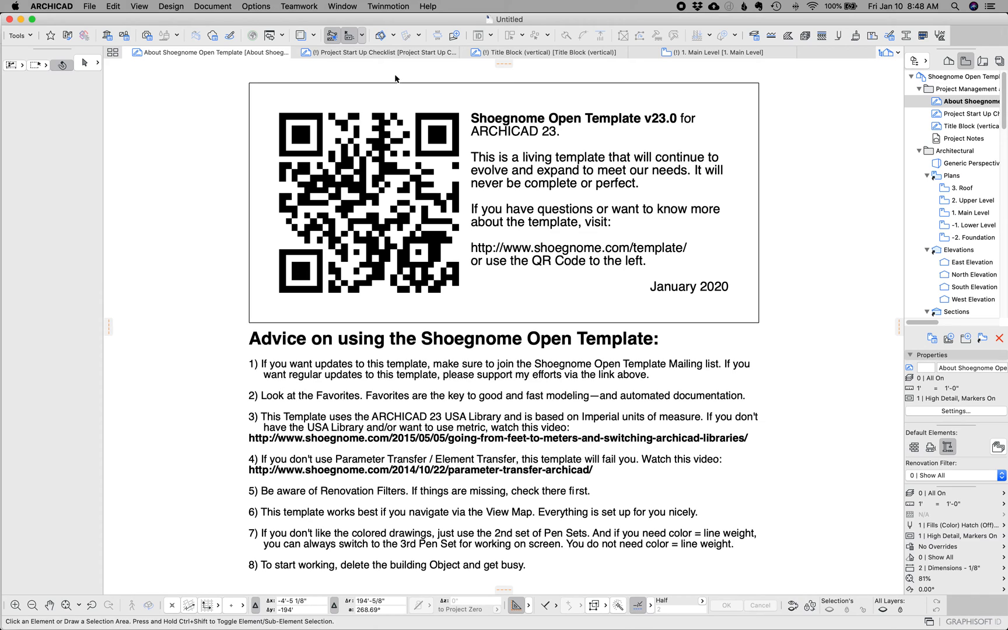
Open the Work Environment settings and choose the extracted Shoegnome Profile 23 folder as the source for a profile import.
click(260, 3)
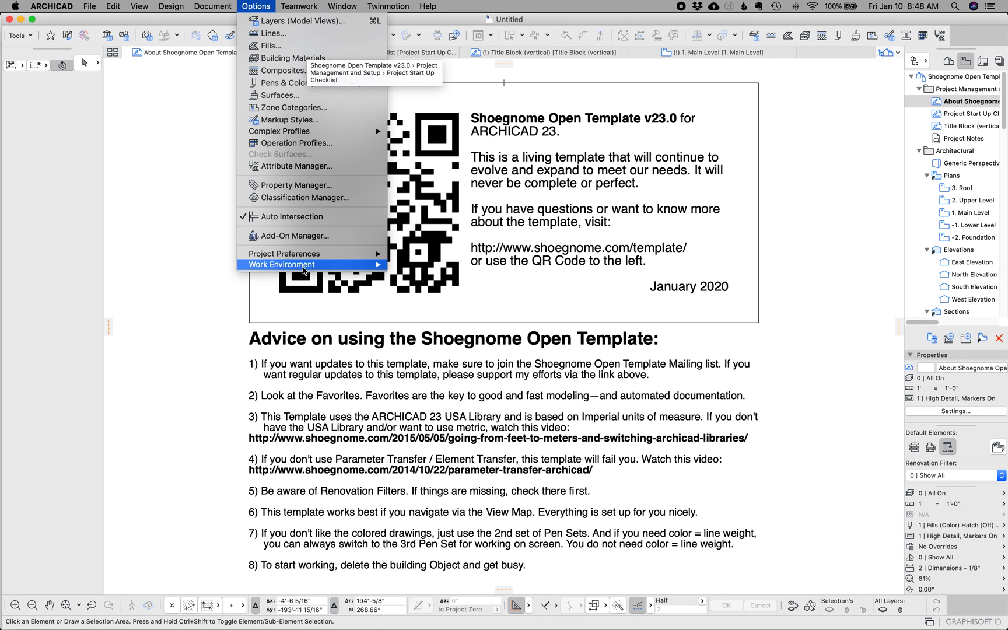
mouse_move(303, 266)
click(527, 265)
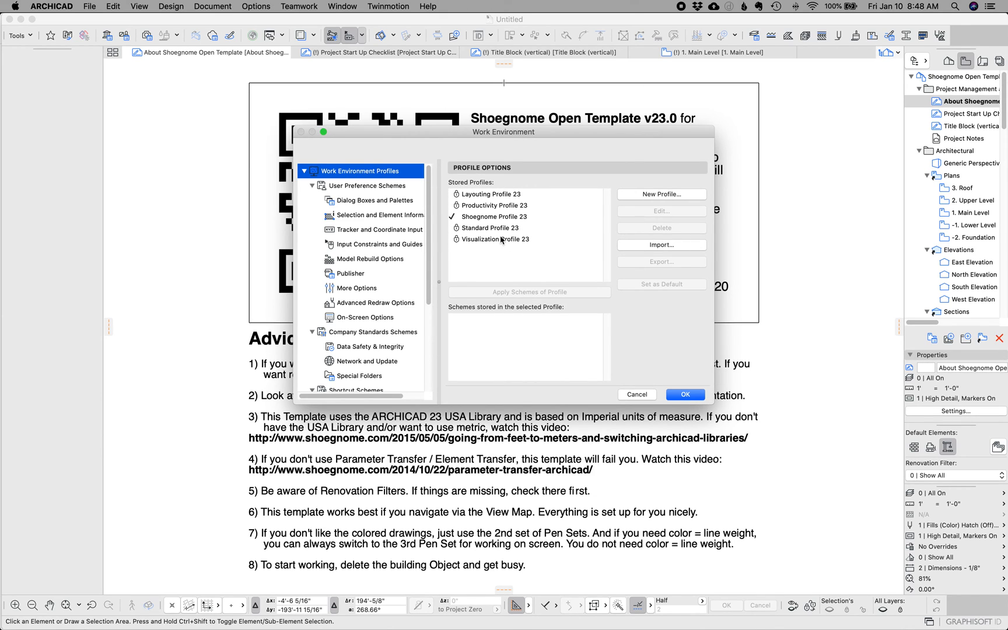
click(654, 245)
click(636, 220)
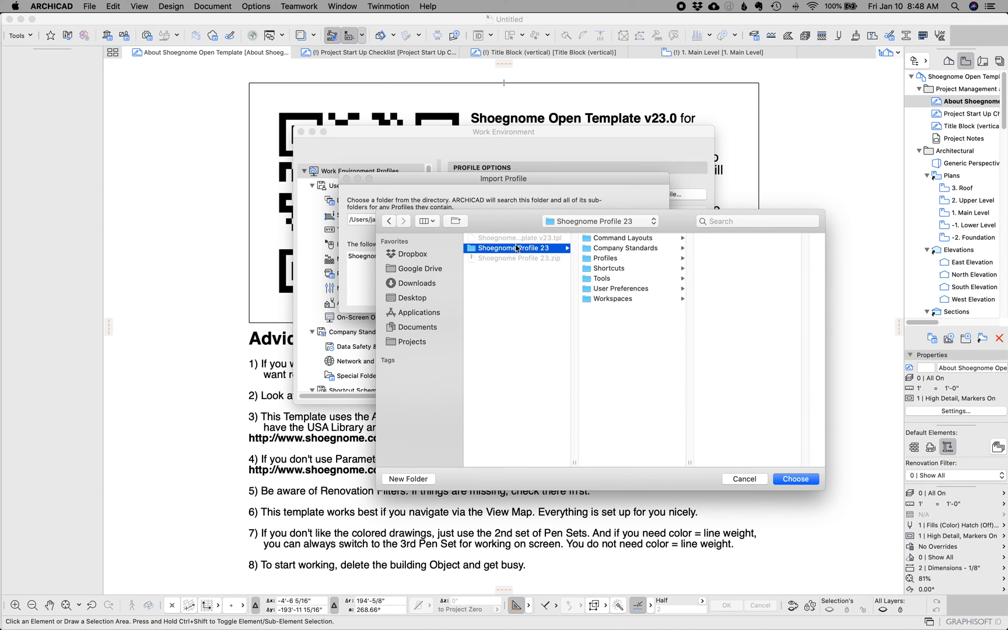
click(631, 241)
click(541, 248)
click(794, 479)
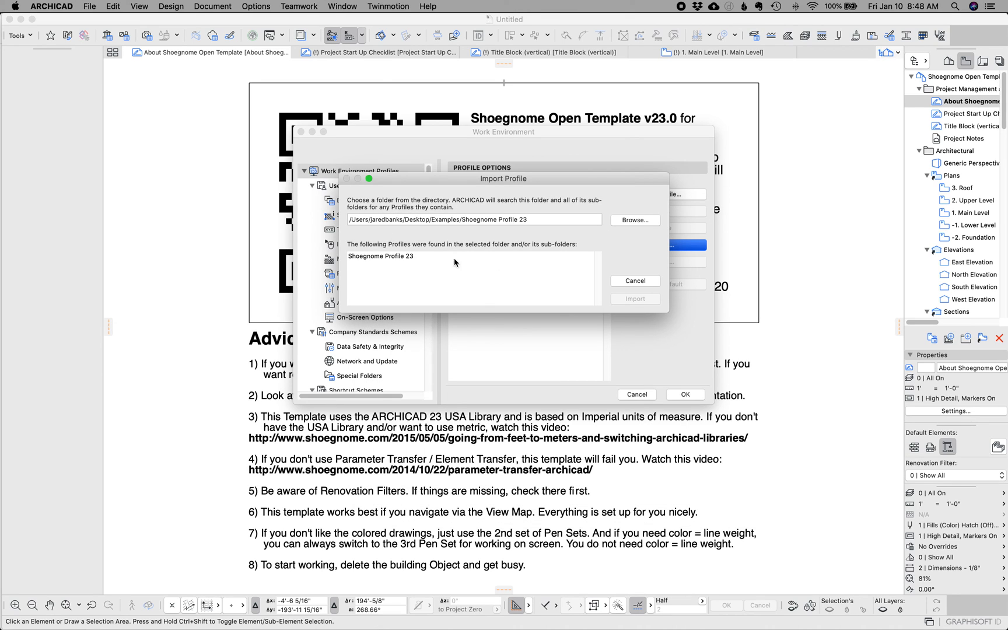
Import Shoegnome Profile 23 and select it among the stored work environment profiles.
click(399, 261)
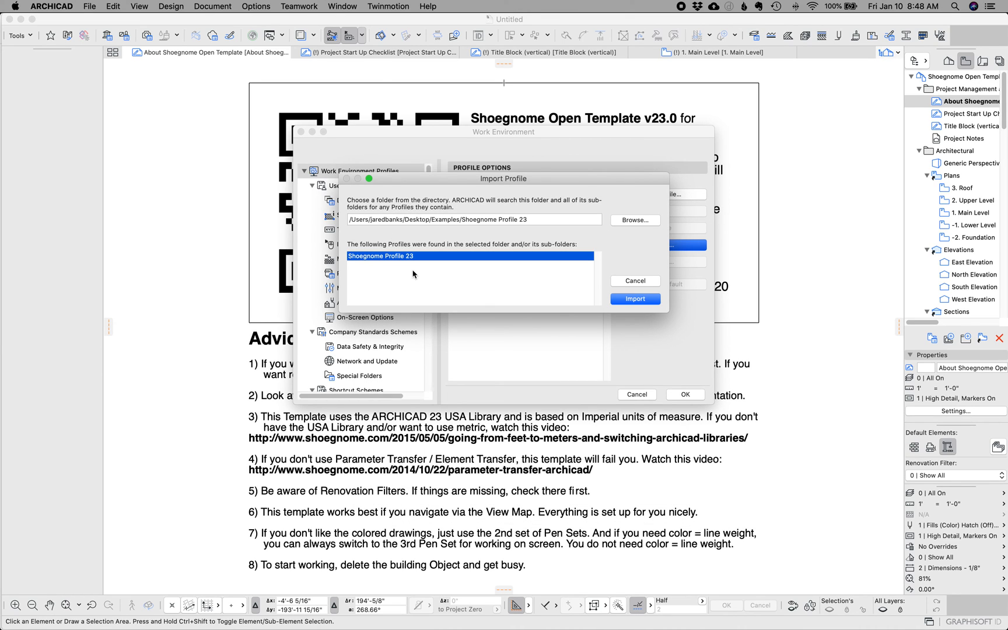
click(651, 299)
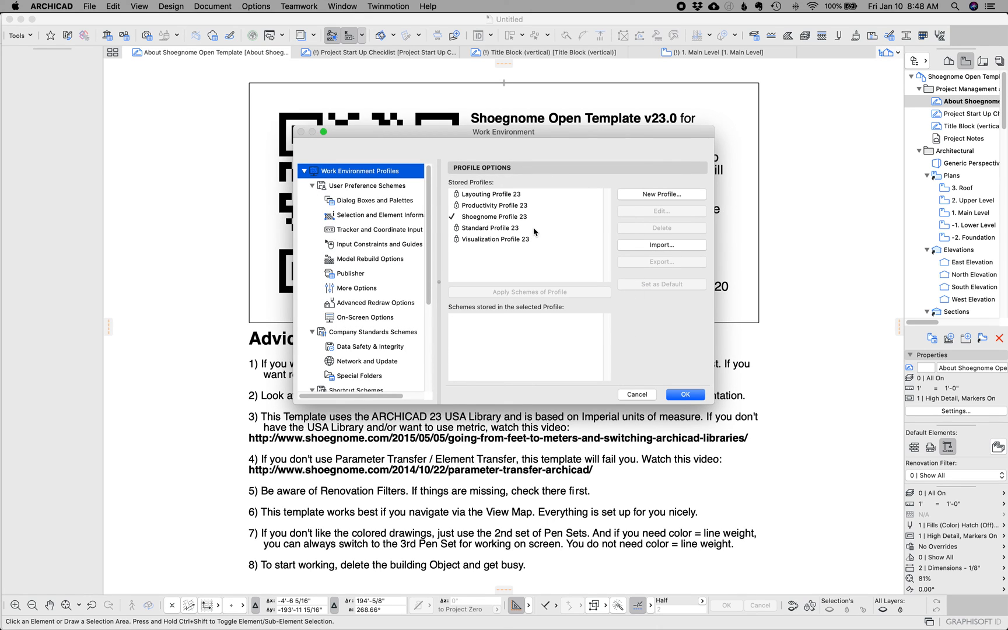
click(518, 219)
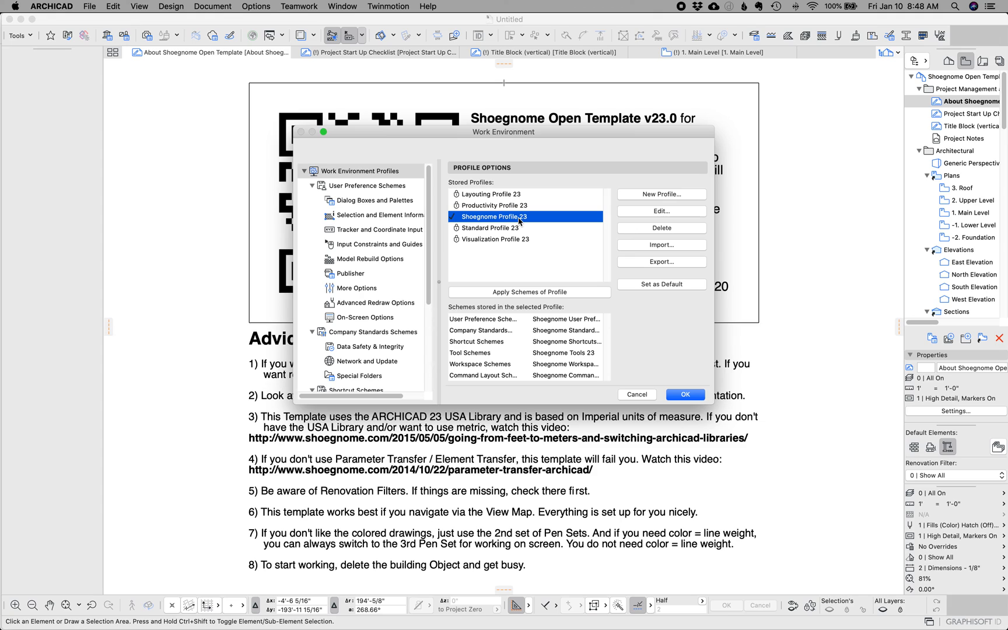